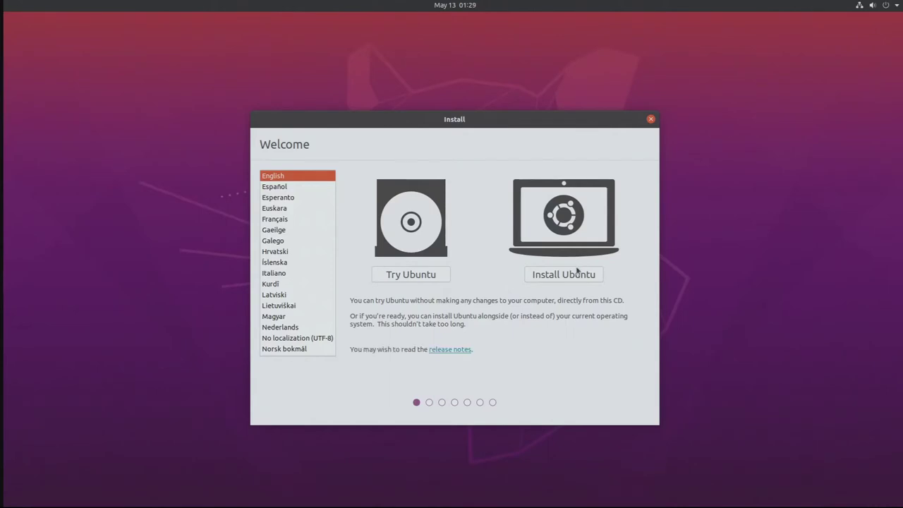
Start installing Ubuntu with the English (US) keyboard, choosing minimal installation, third-party software enabled and update downloads during installation disabled.
{"action": "left_click", "coordinate": [575, 277]}
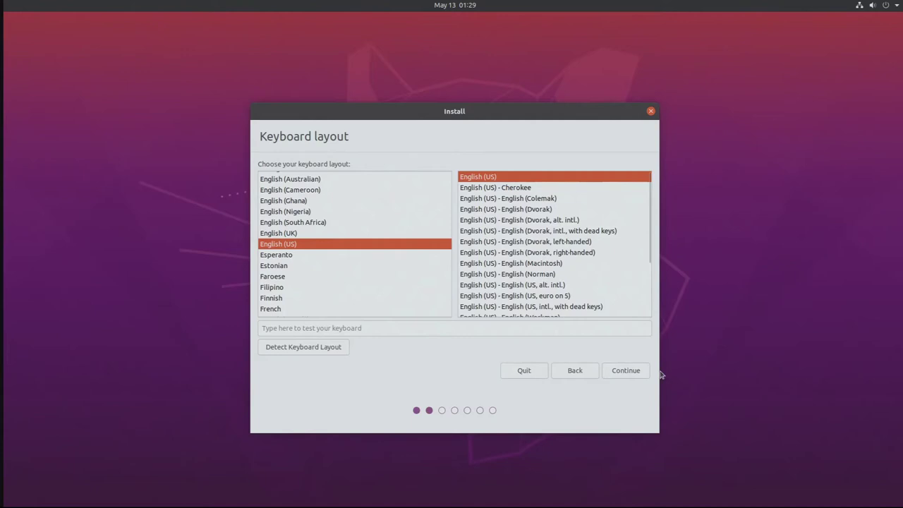
{"action": "left_click", "coordinate": [634, 371]}
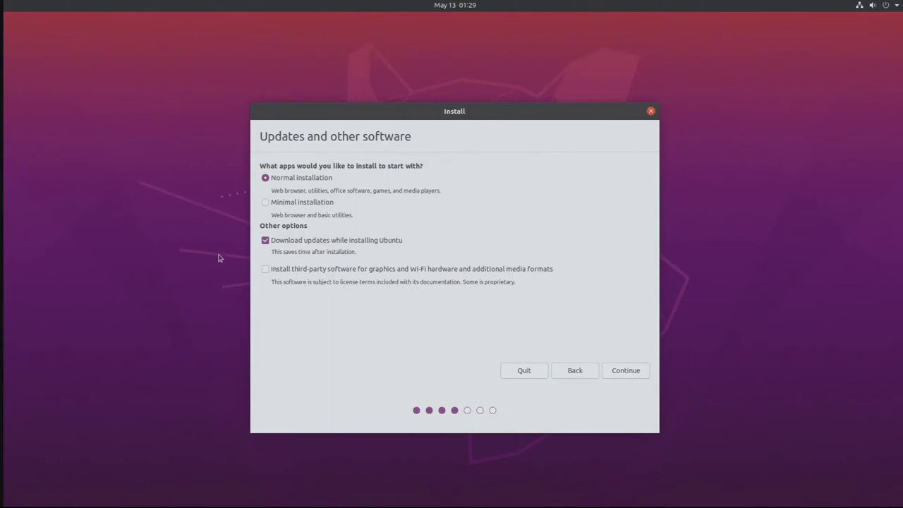
{"action": "left_click", "coordinate": [265, 271]}
{"action": "left_click", "coordinate": [266, 242]}
{"action": "left_click", "coordinate": [266, 204]}
{"action": "left_click", "coordinate": [618, 373]}
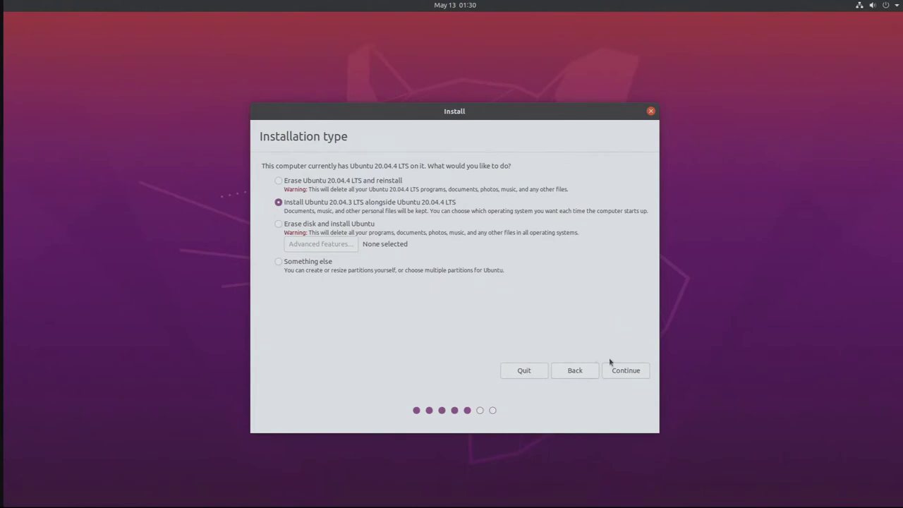
Choose to erase the disk and install Ubuntu, approve writing the disk changes, and accept New York as the location.
{"action": "left_click", "coordinate": [278, 224]}
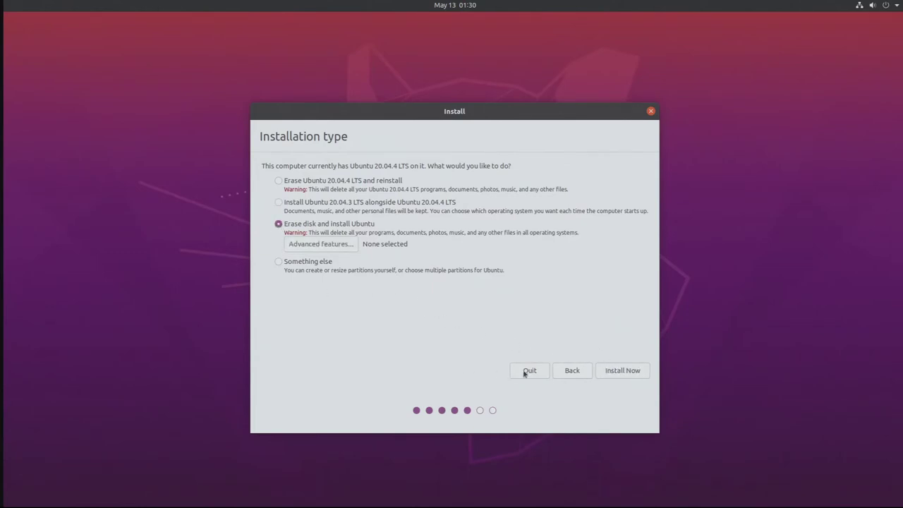
{"action": "left_click", "coordinate": [628, 377]}
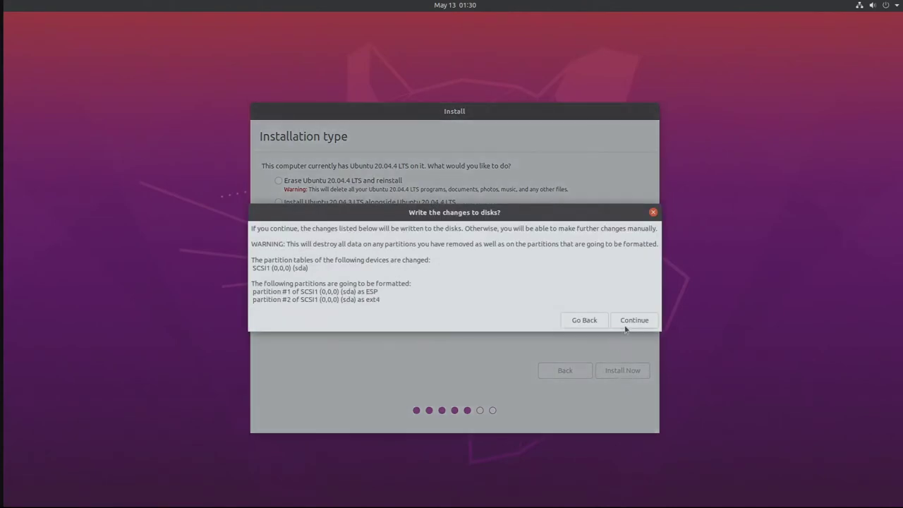
{"action": "left_click", "coordinate": [625, 326]}
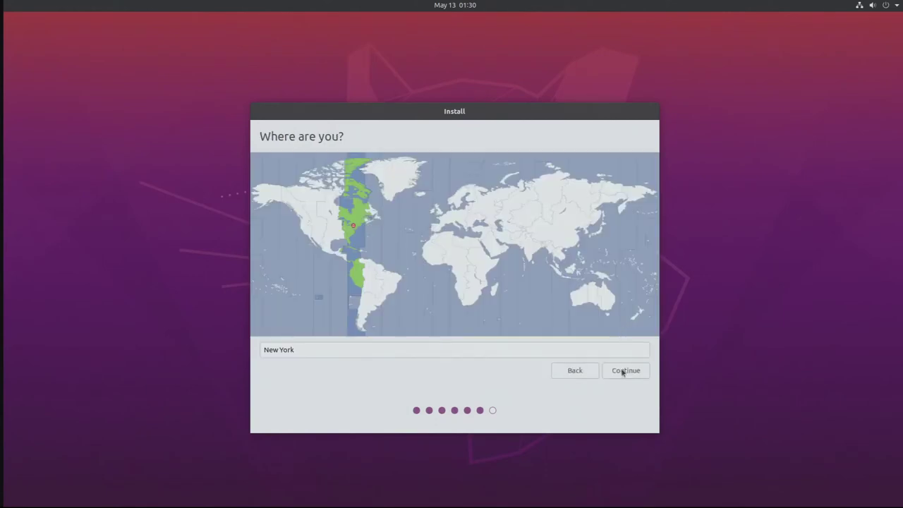
{"action": "left_click", "coordinate": [624, 371]}
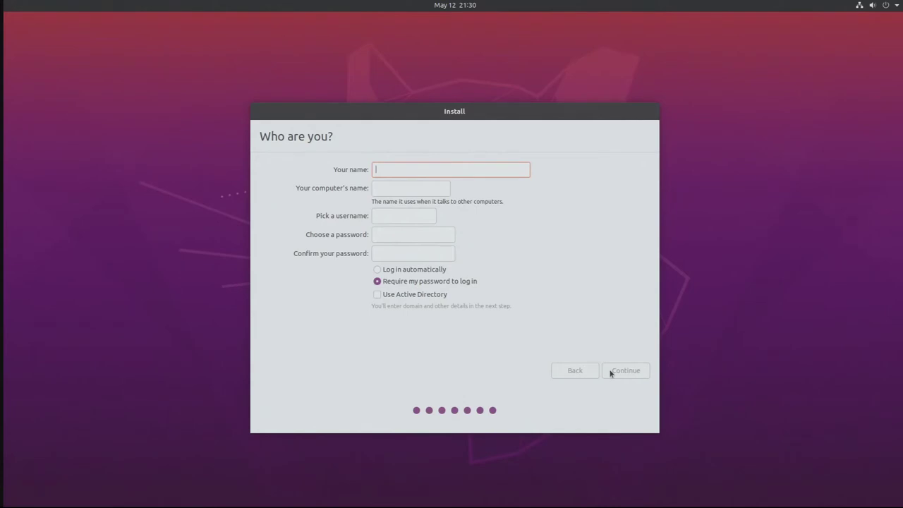
Enter the user's name for the new account and set the computer's name to maas.
{"action": "type", "text": "wendell"}
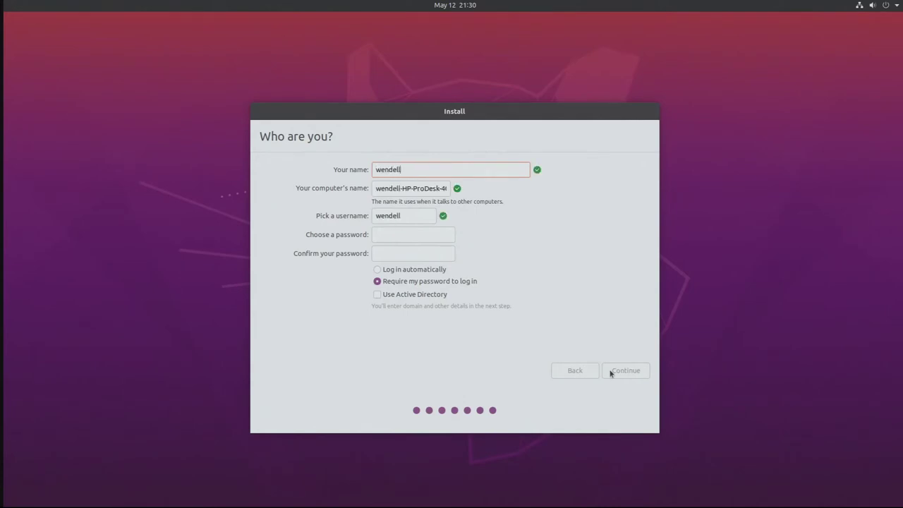
{"action": "key", "text": "Tab"}
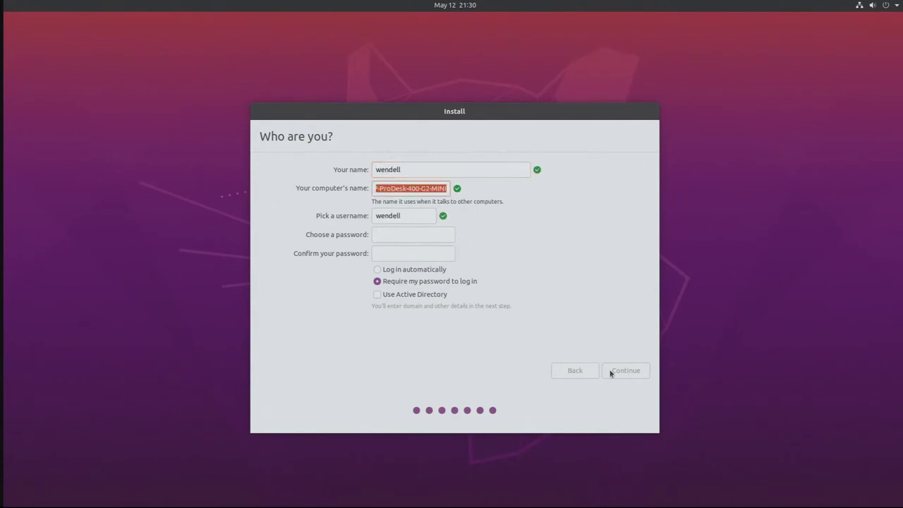
{"action": "type", "text": "maas"}
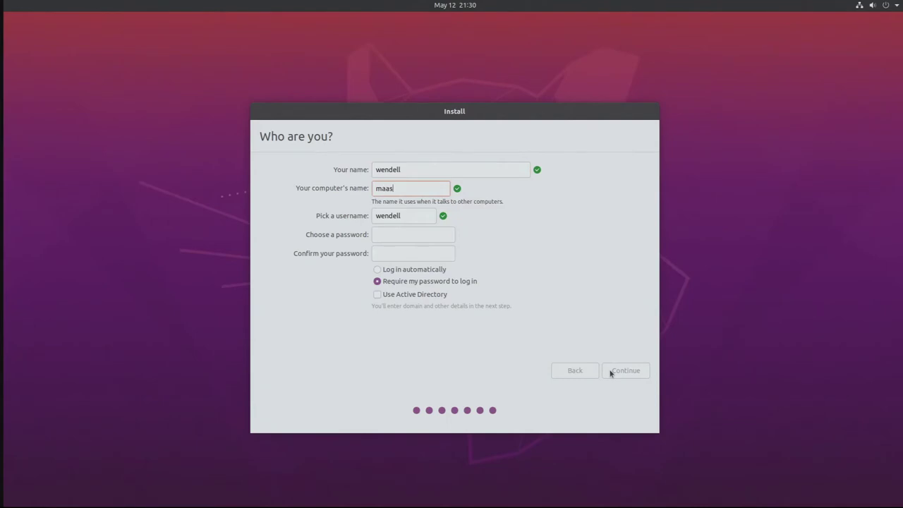
{"action": "key", "text": "Tab"}
{"action": "key", "text": "Tab"}
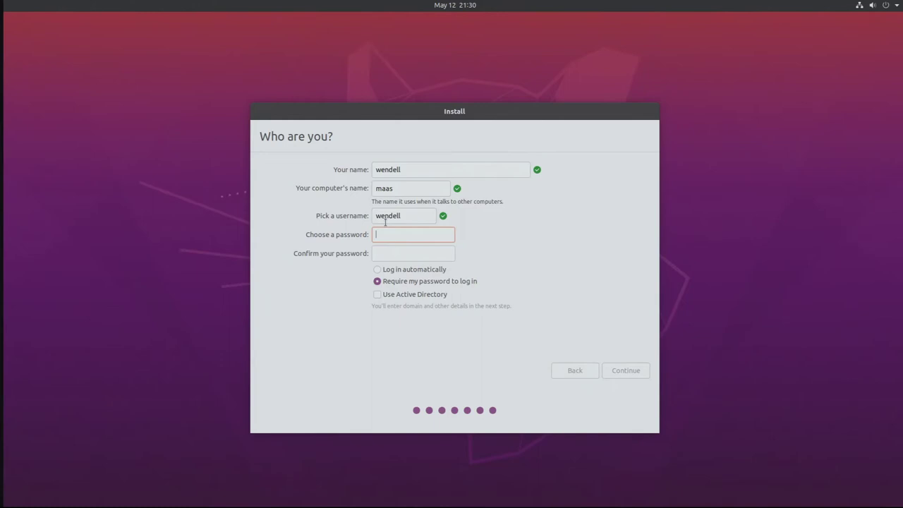
Enter the account password in both password fields and continue the installation with password login required.
{"action": "type", "text": "••••••••••"}
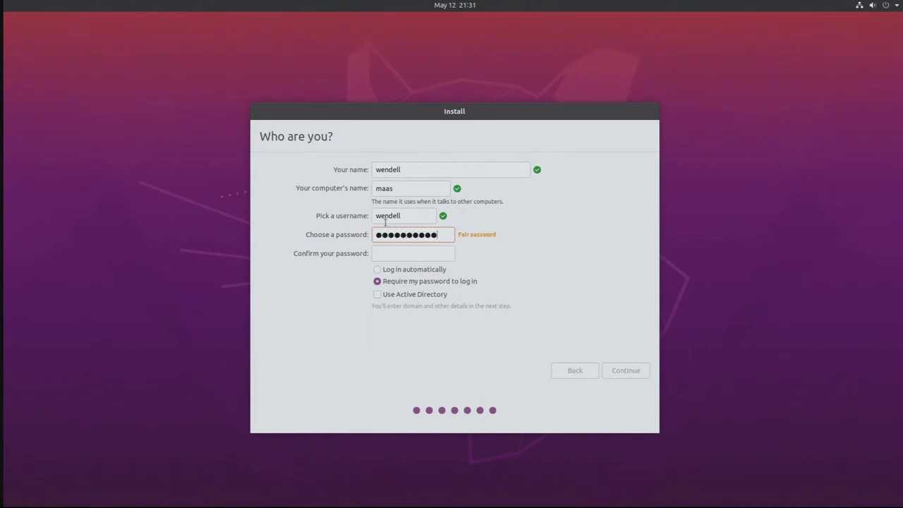
{"action": "type", "text": "•"}
{"action": "key", "text": "Tab"}
{"action": "type", "text": "•"}
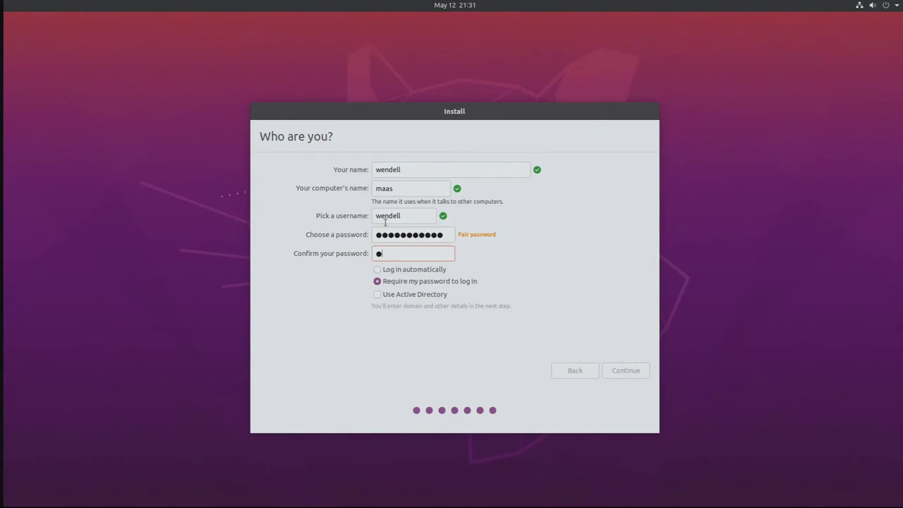
{"action": "type", "text": "••••••••••"}
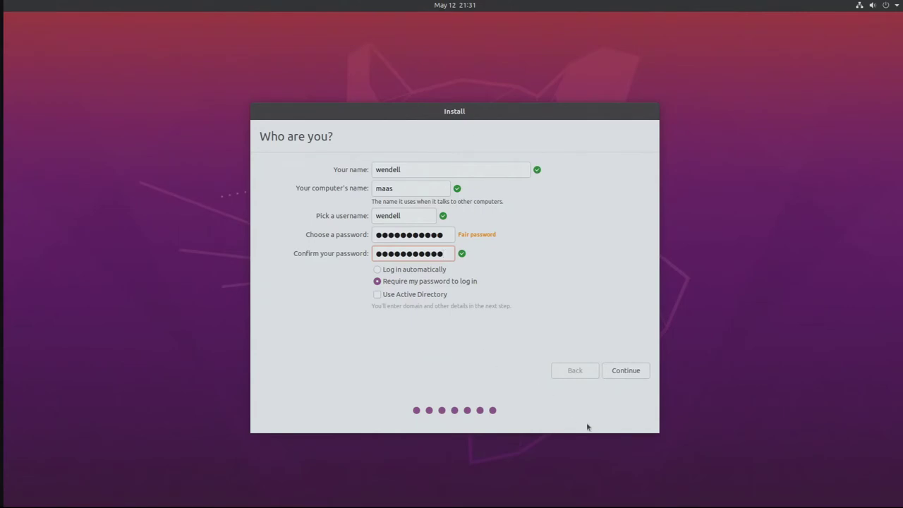
{"action": "left_click", "coordinate": [627, 372]}
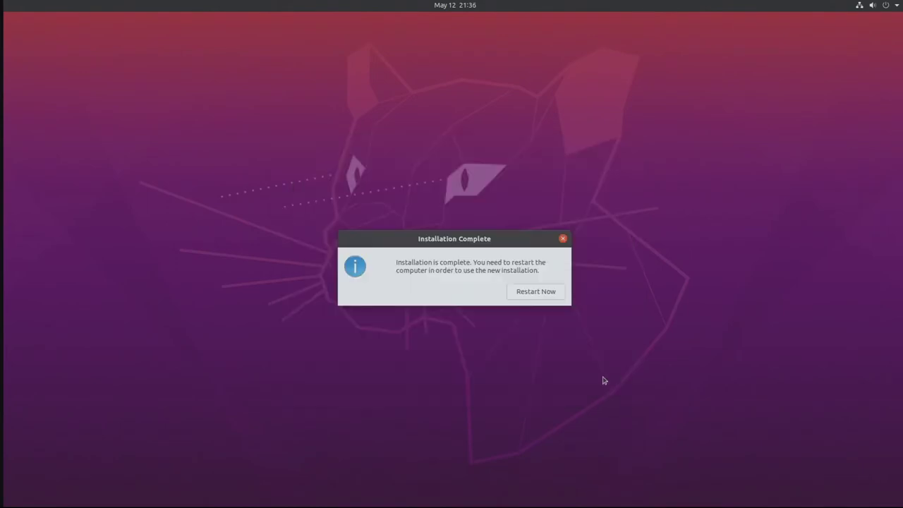
Restart into the newly installed system and log in to the account with its password.
{"action": "left_click", "coordinate": [520, 291]}
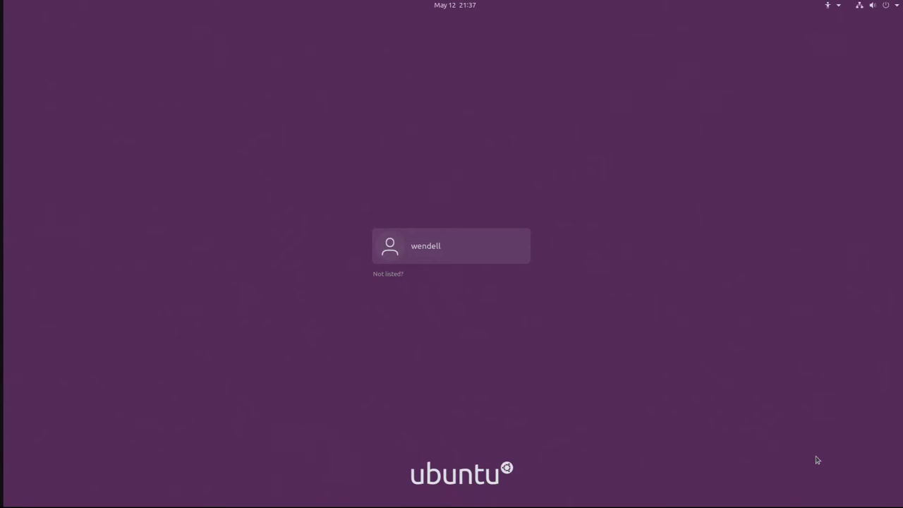
{"action": "key", "text": "Return"}
{"action": "type", "text": "****"}
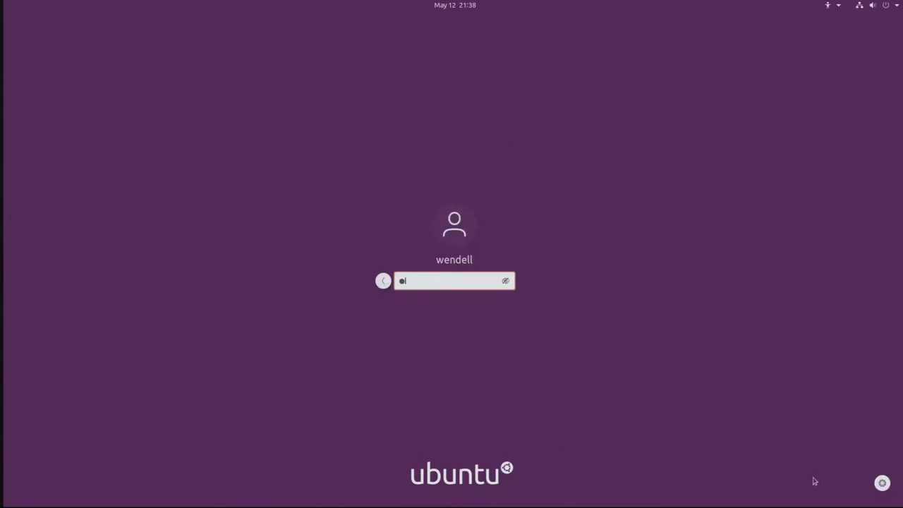
{"action": "type", "text": "********"}
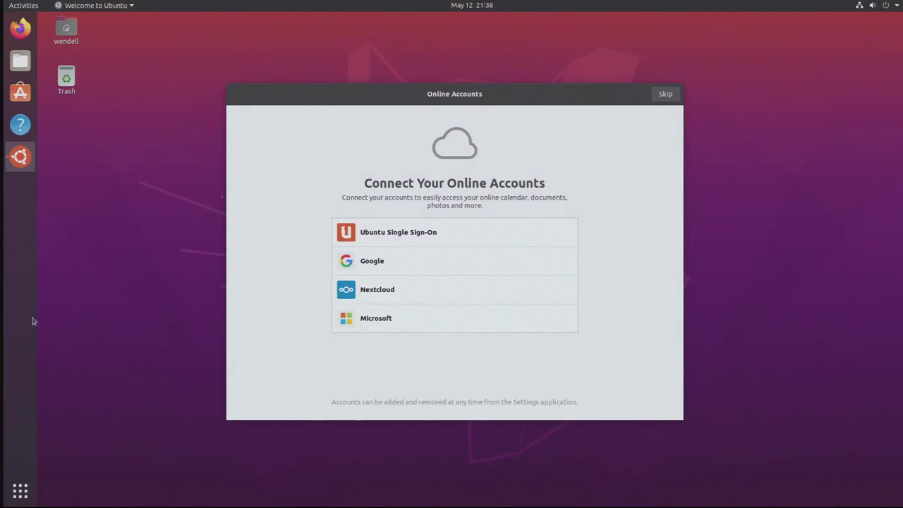
Finish the Ubuntu welcome setup, skipping online accounts and Livepatch and declining to send system info.
{"action": "left_click", "coordinate": [665, 94]}
{"action": "left_click", "coordinate": [663, 101]}
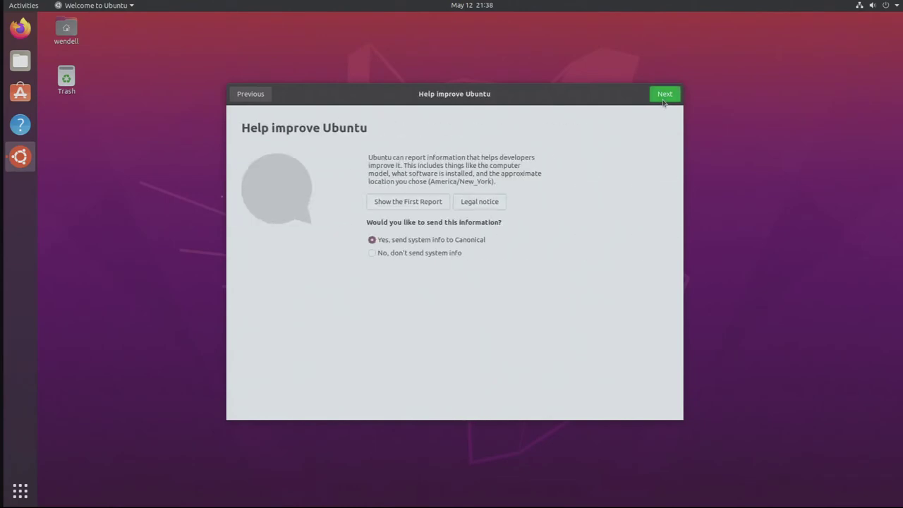
{"action": "left_click", "coordinate": [405, 253]}
{"action": "left_click", "coordinate": [658, 96]}
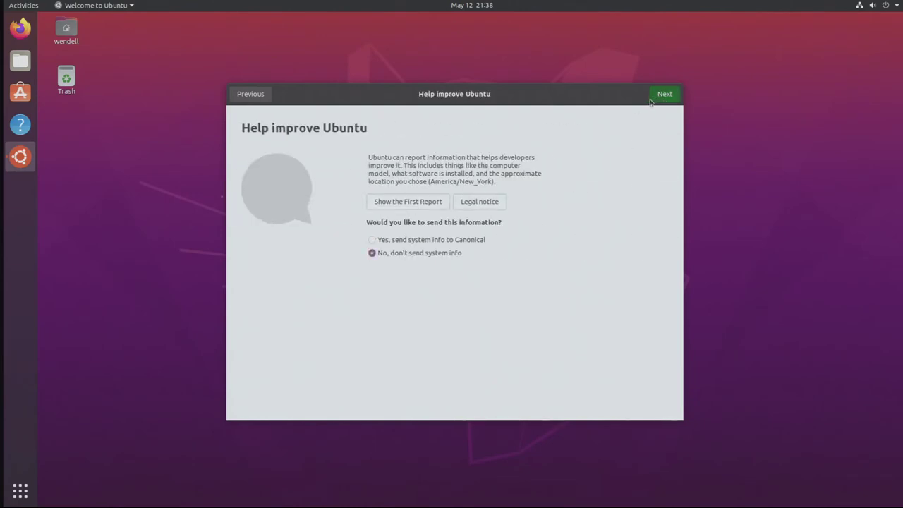
{"action": "left_click", "coordinate": [652, 103]}
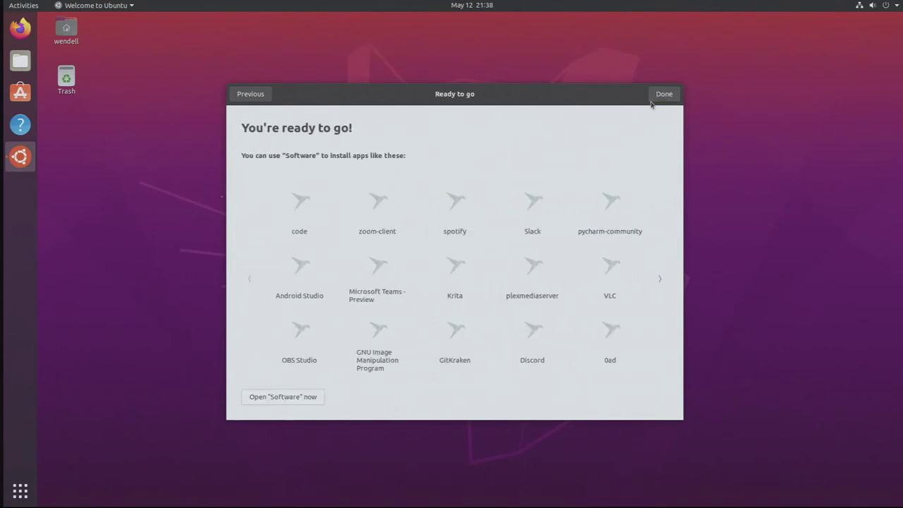
{"action": "left_click", "coordinate": [652, 102]}
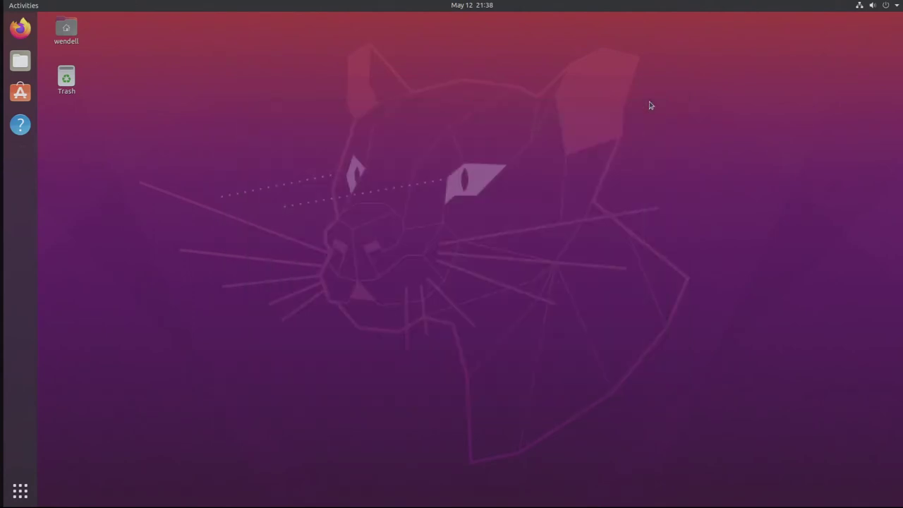
Add Terminal to the favorites and open it.
{"action": "left_click", "coordinate": [20, 490]}
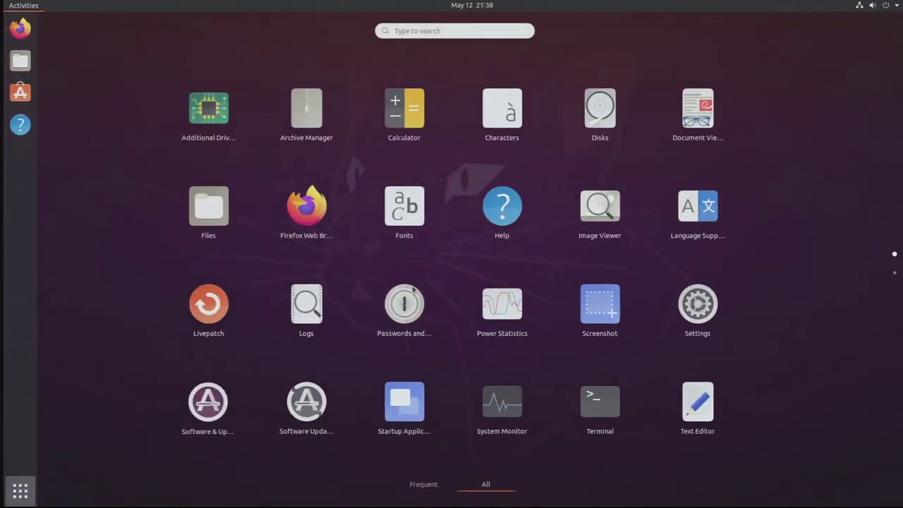
{"action": "right_click", "coordinate": [594, 416]}
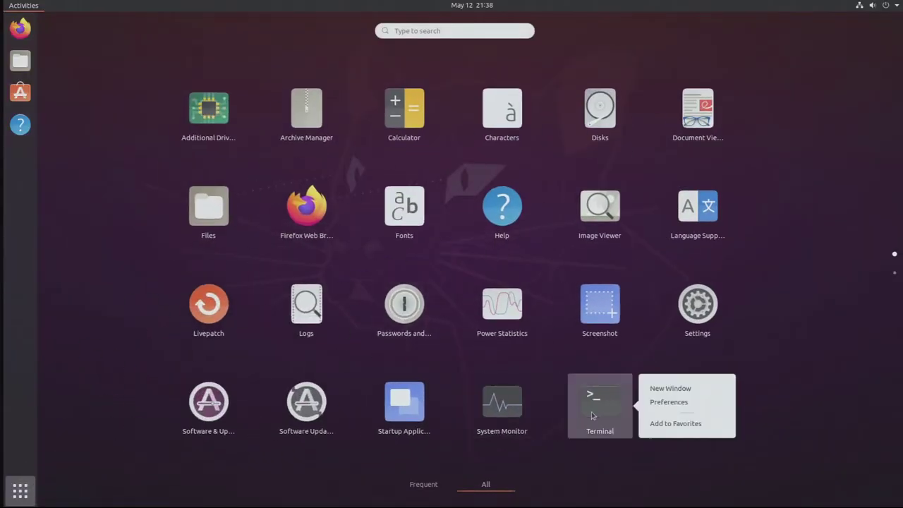
{"action": "left_click", "coordinate": [663, 424]}
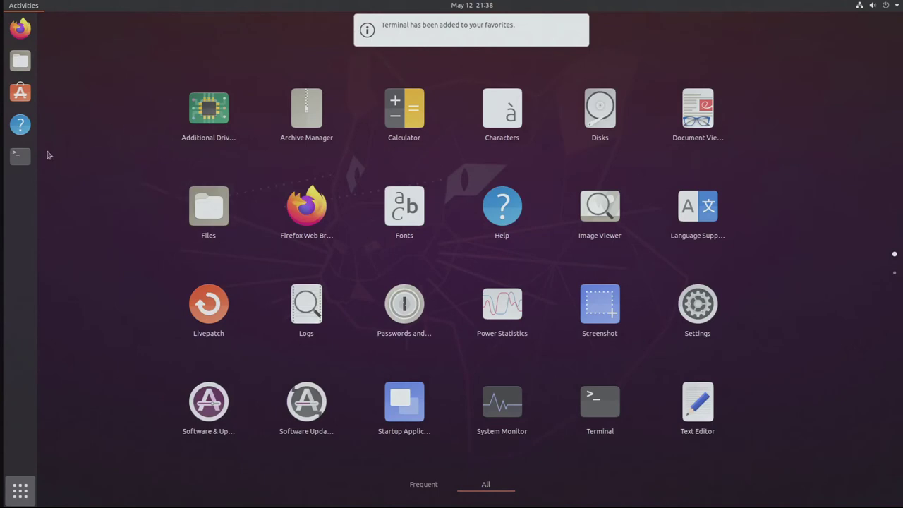
{"action": "left_click", "coordinate": [22, 158]}
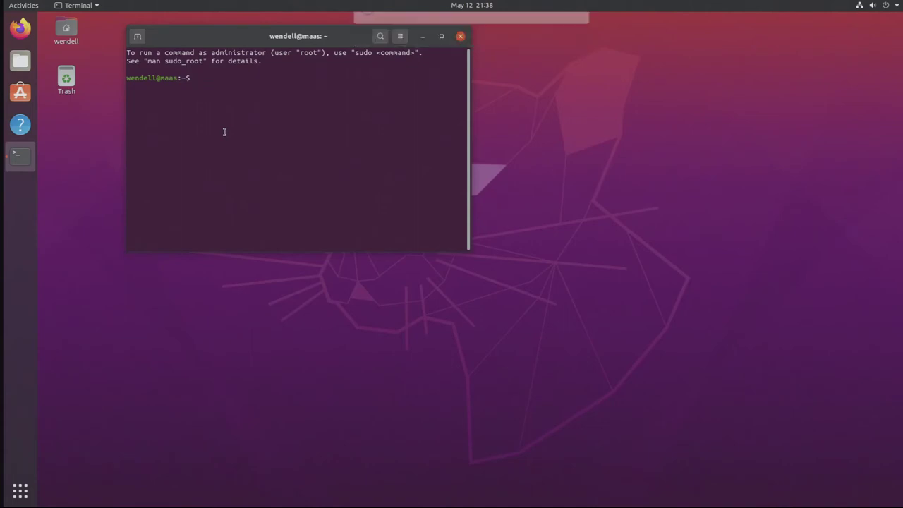
Enlarge the terminal text by three zoom levels, leaving the command prompt empty.
{"action": "type", "text": "=="}
{"action": "key", "text": "BackSpace"}
{"action": "key", "text": "BackSpace"}
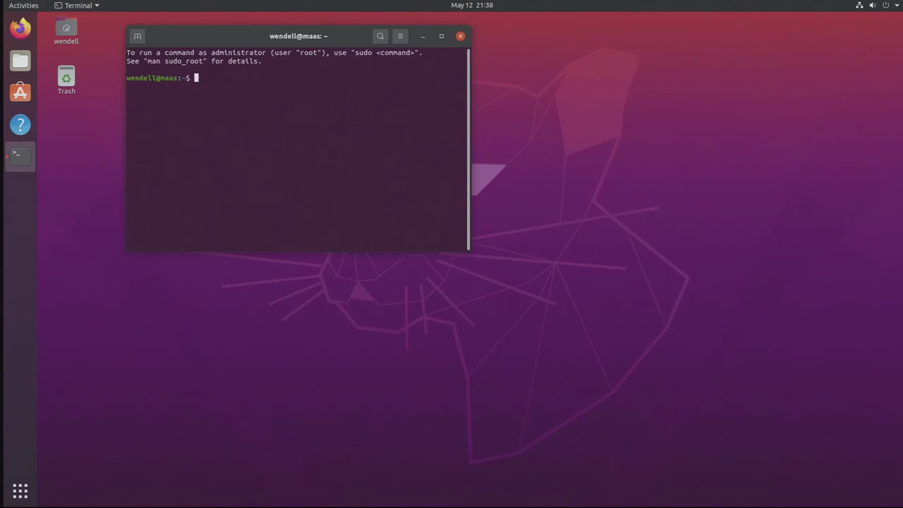
{"action": "key", "text": "ctrl+plus"}
{"action": "key", "text": "ctrl+plus"}
{"action": "key", "text": "ctrl+plus"}
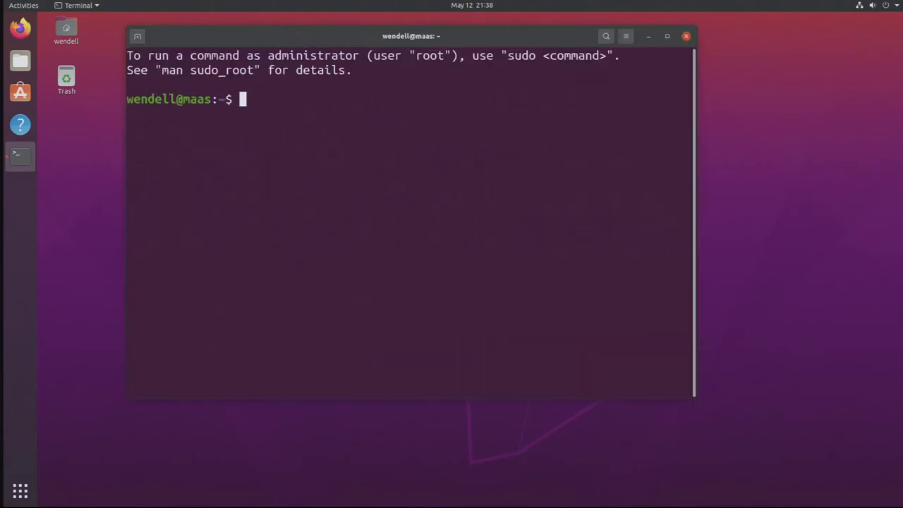
Update and upgrade all packages with sudo apt update && sudo apt upgrade -y, entering the sudo password.
{"action": "type", "text": "sudo apt update"}
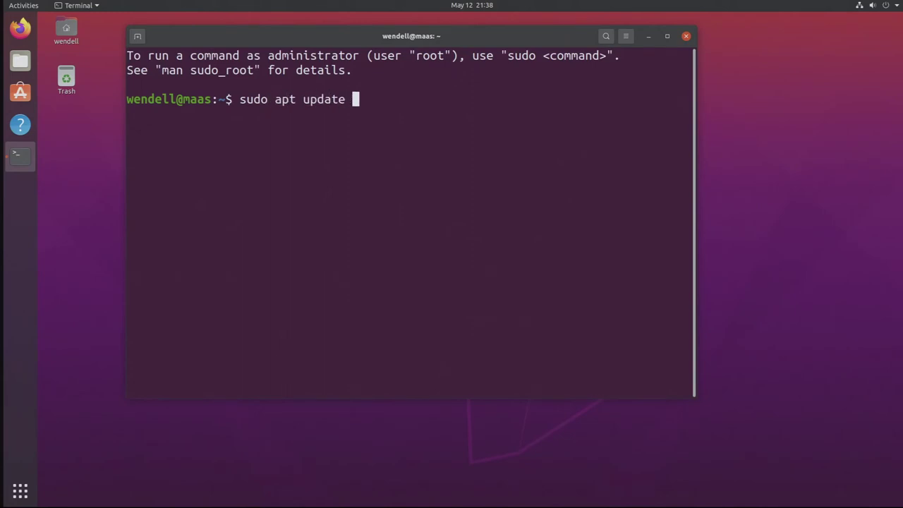
{"action": "type", "text": " && us"}
{"action": "key", "text": "BackSpace"}
{"action": "key", "text": "BackSpace"}
{"action": "type", "text": "sudo apt"}
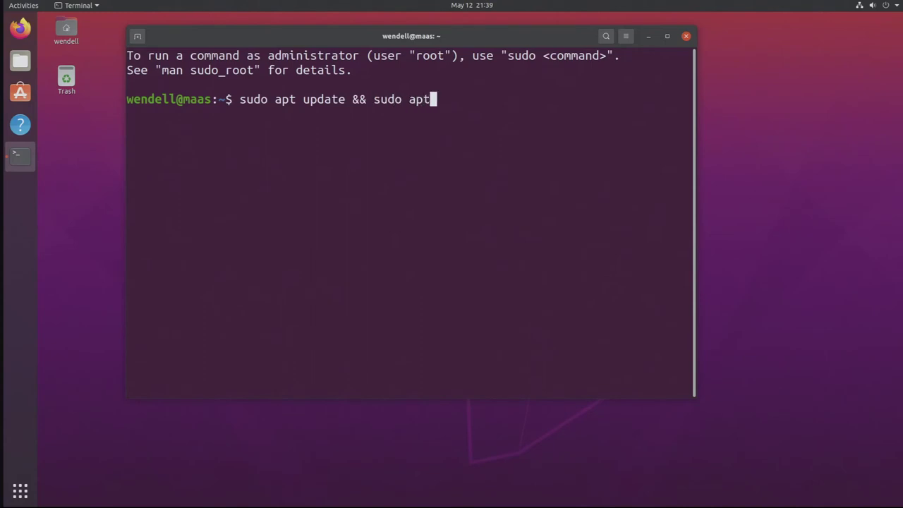
{"action": "type", "text": " upgrade "}
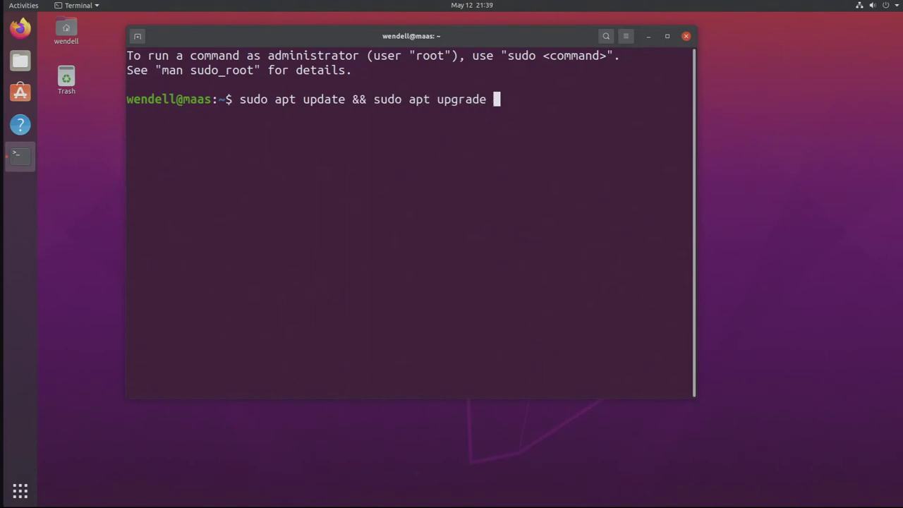
{"action": "type", "text": "-y"}
{"action": "key", "text": "Return"}
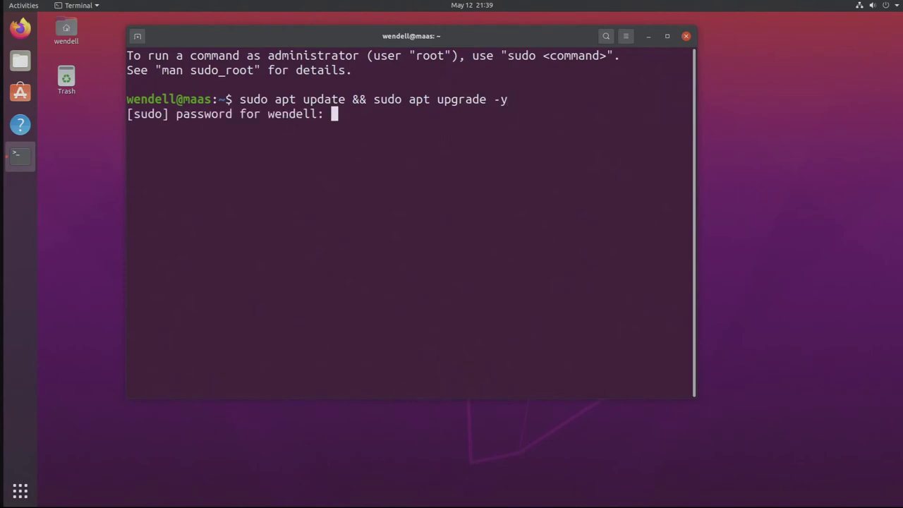
{"action": "key", "text": "Return"}
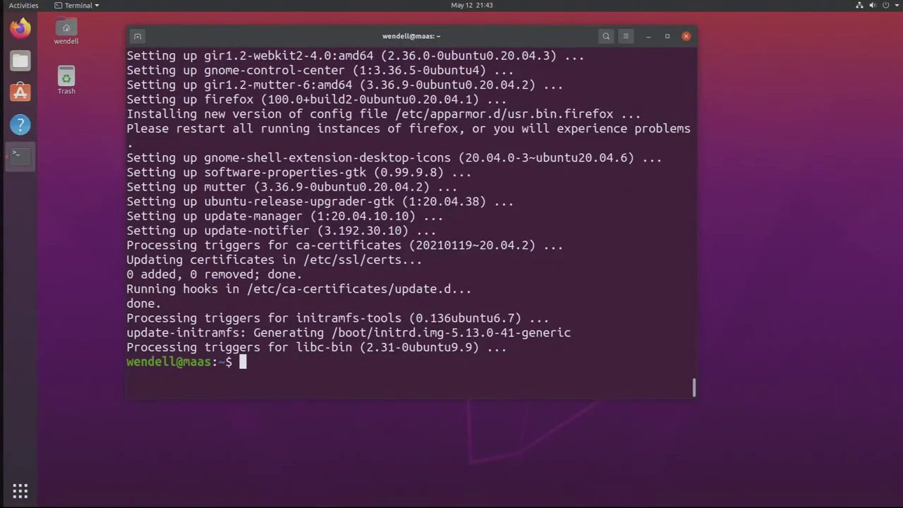
Install the OpenSSH server and Ansible with sudo apt install openssh-server ansible -y.
{"action": "type", "text": "sudo apt install"}
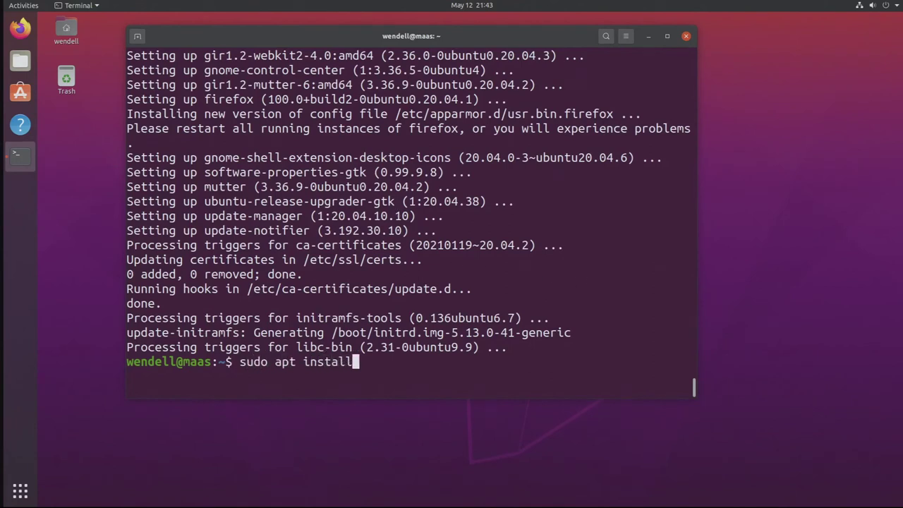
{"action": "type", "text": " openss"}
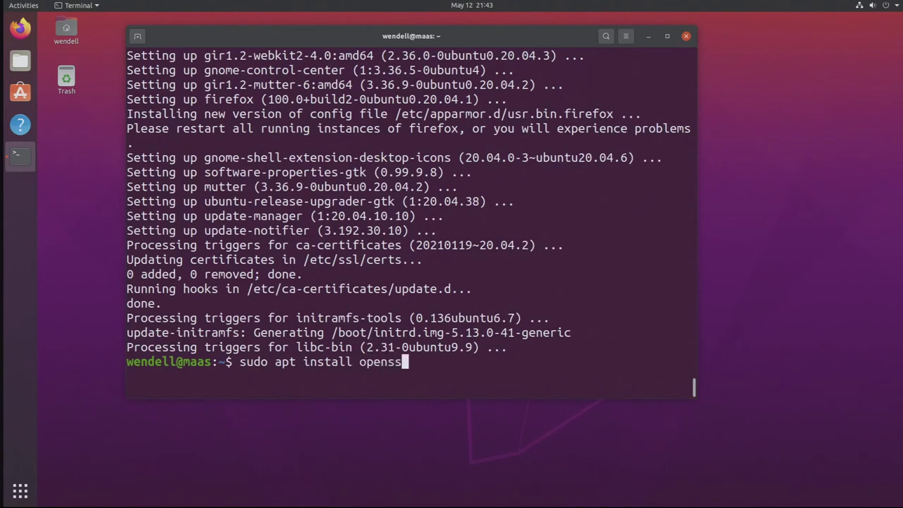
{"action": "type", "text": "h-server ansible "}
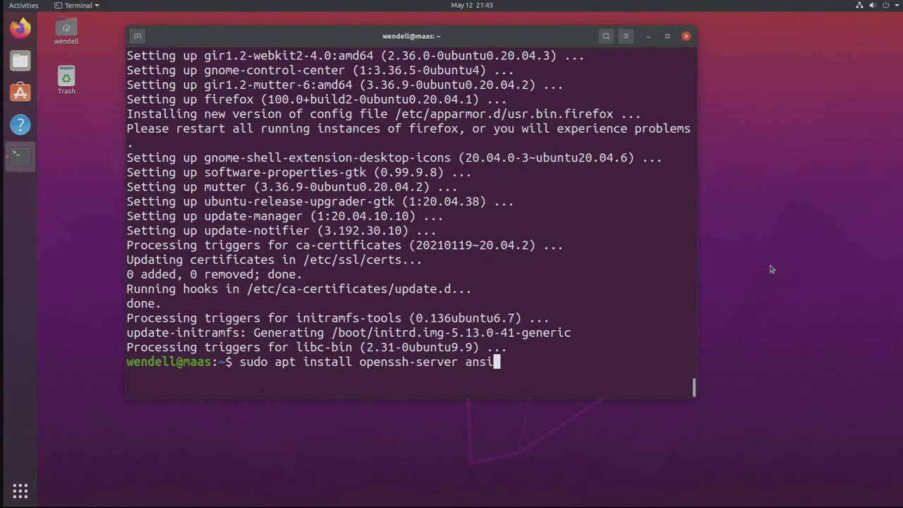
{"action": "type", "text": "-y"}
{"action": "key", "text": "Return"}
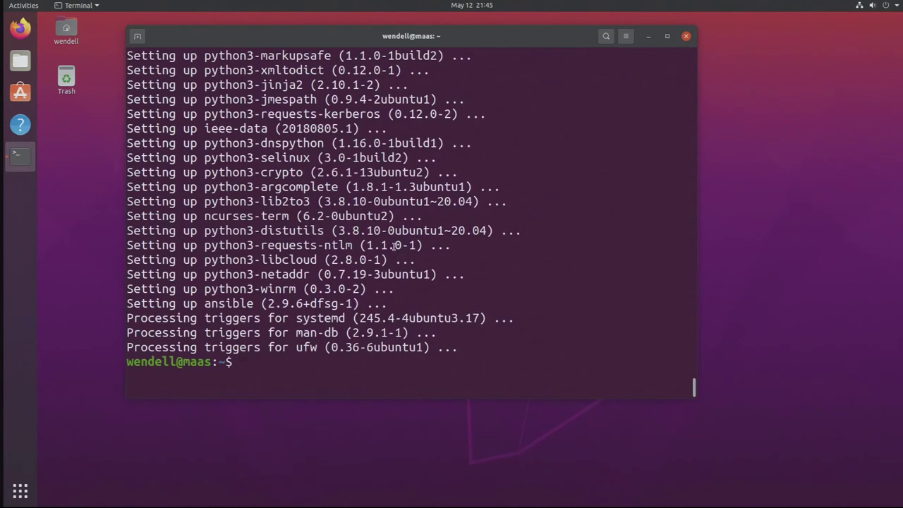
Restart the machine immediately using the command sudo shutdown -r now.
{"action": "type", "text": "sudo shutdo"}
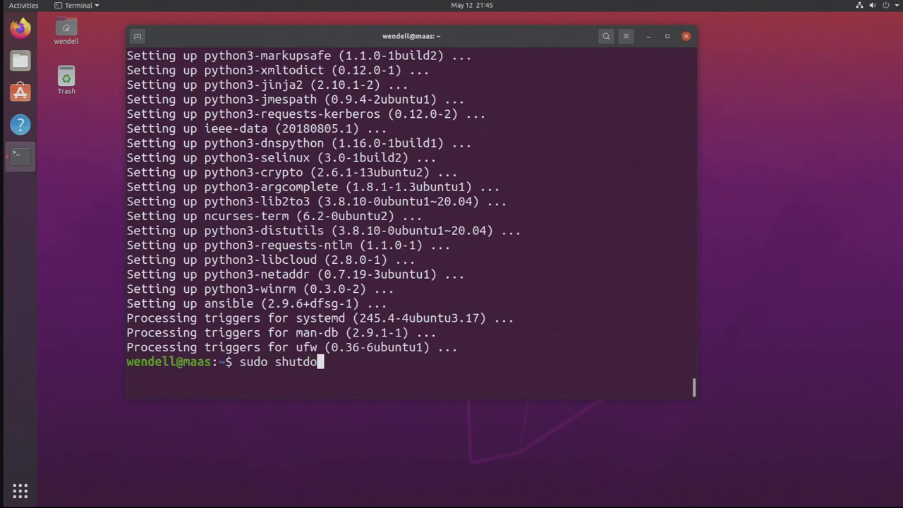
{"action": "type", "text": "wn -r now"}
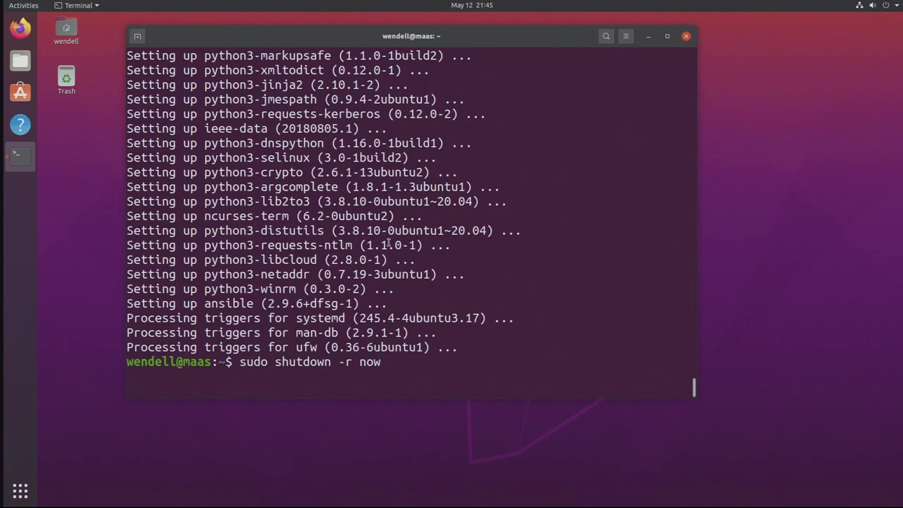